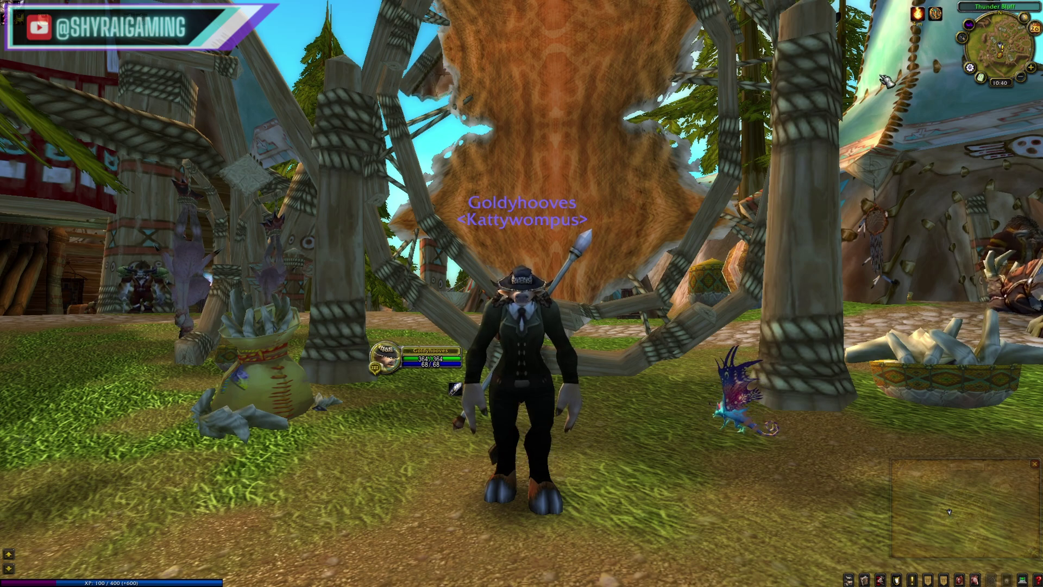
# Open the TradeSkillMaster dashboard from the minimap button to view the gold history chart.
pyautogui.click(970, 69)
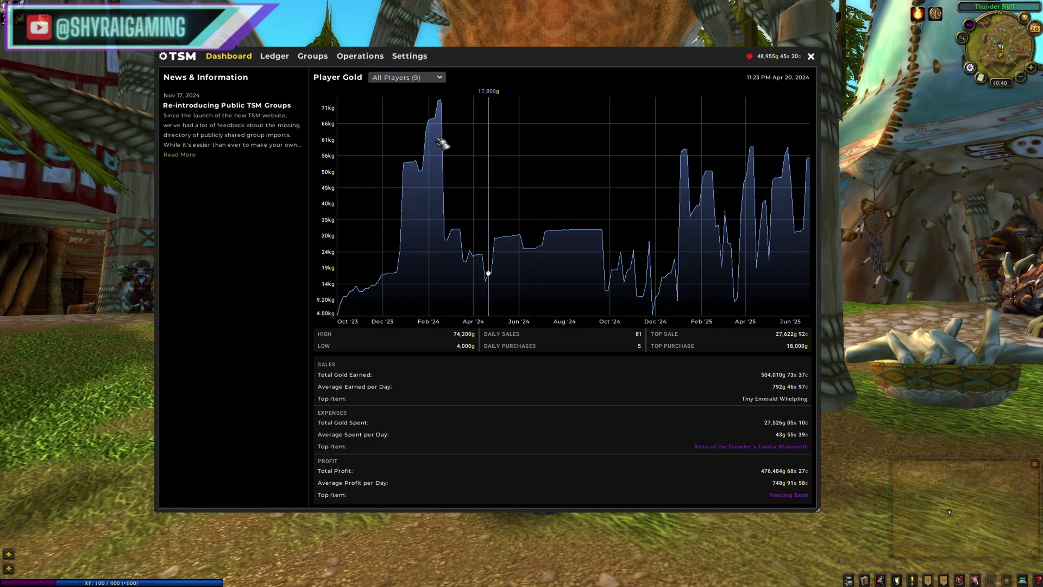
# Show the Groups page listing the Cata Farming Group (Whelp Farm) tree and its subgroups.
pyautogui.click(315, 58)
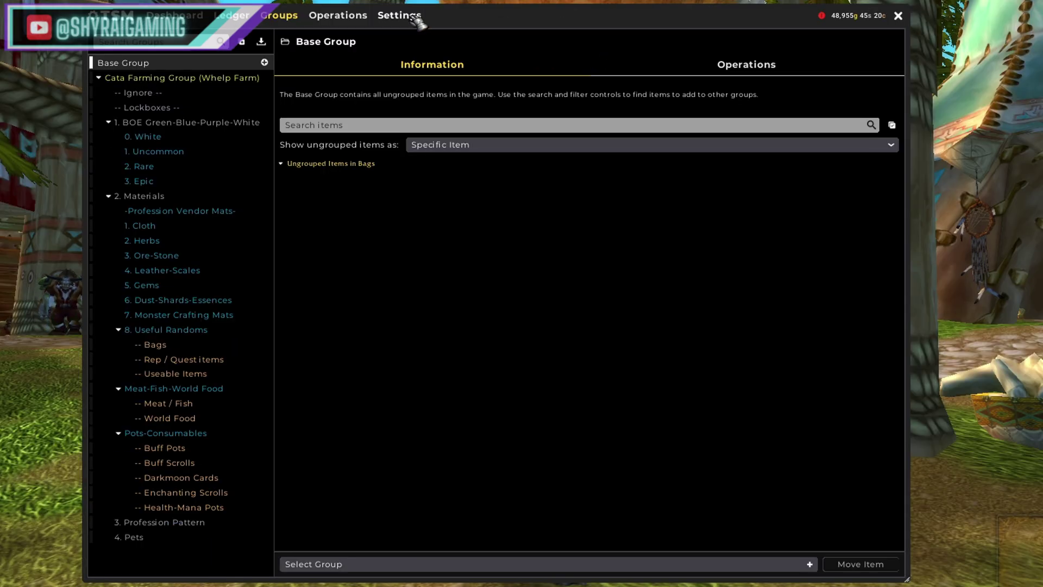
# Switch to the Newbie Guide Profile in Settings and view its Groups page with only Base Group.
pyautogui.click(413, 19)
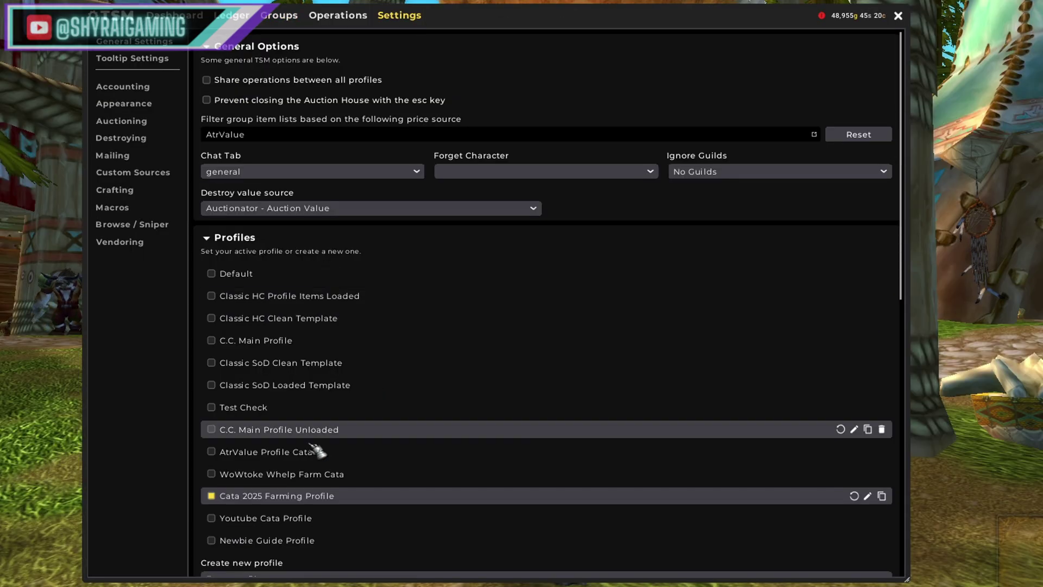
pyautogui.click(261, 539)
pyautogui.click(278, 16)
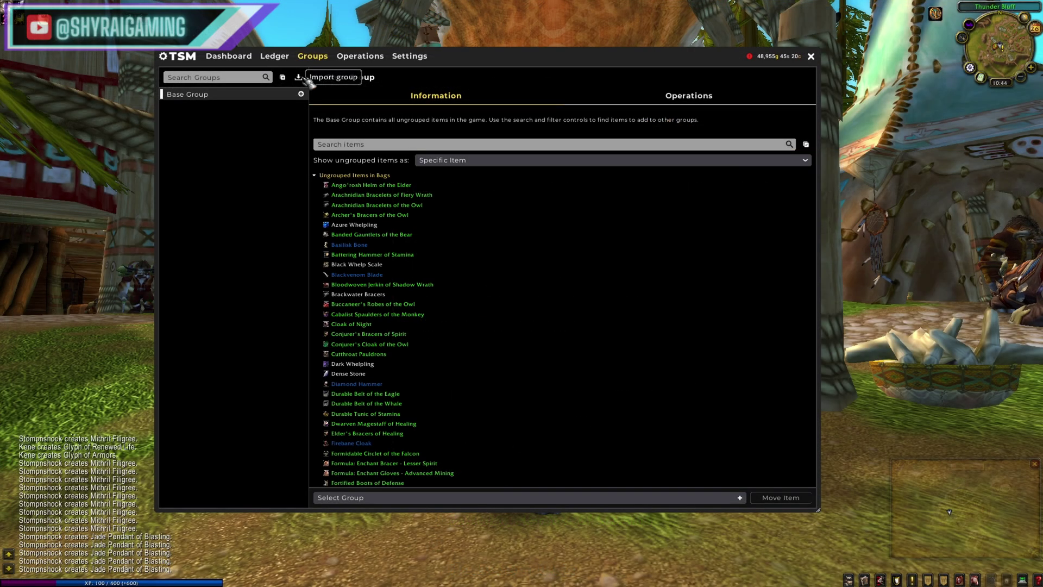
# Bring up the Import Groups & Operations dialog with an empty Import String box.
pyautogui.click(299, 77)
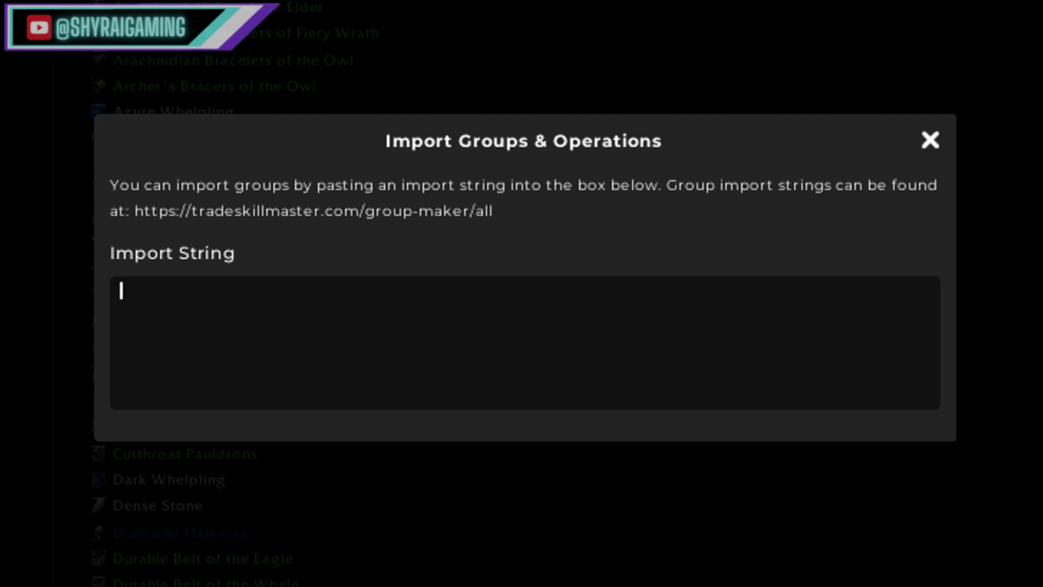
# Paste the import string and confirm importing the 32 groups and 11 operations.
pyautogui.hotkey('ctrl', 'v')
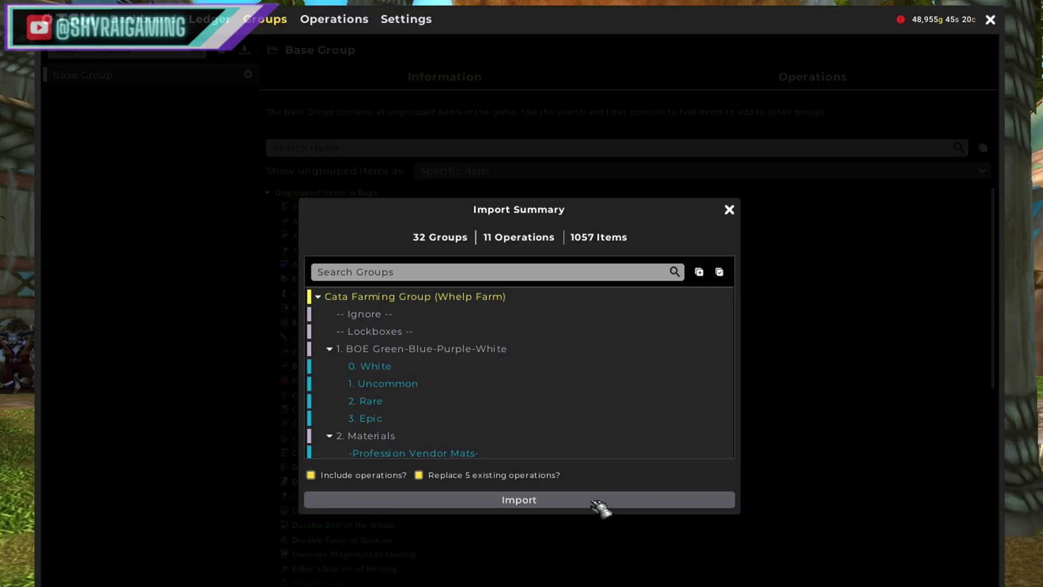
pyautogui.click(644, 531)
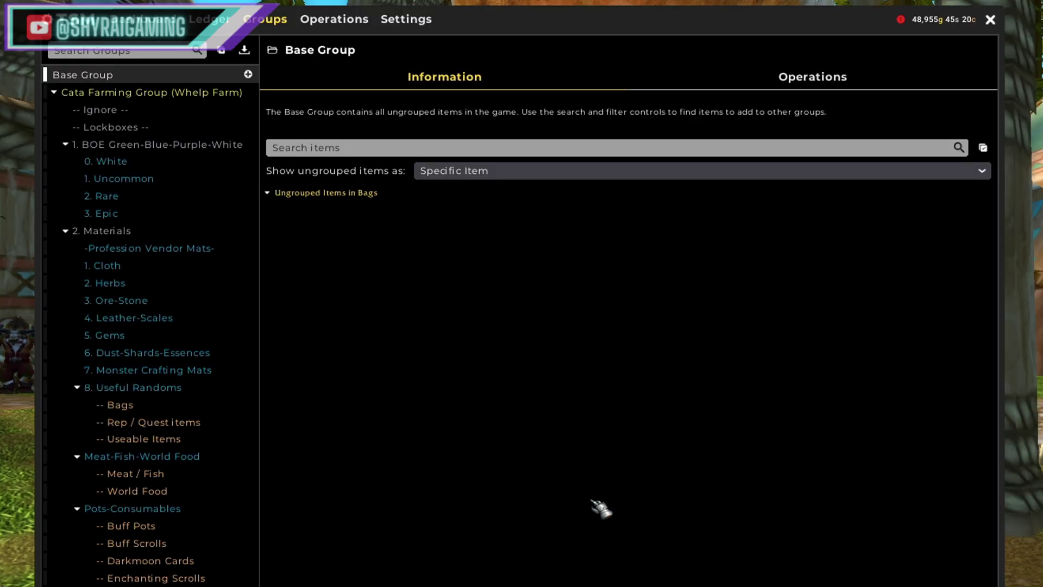